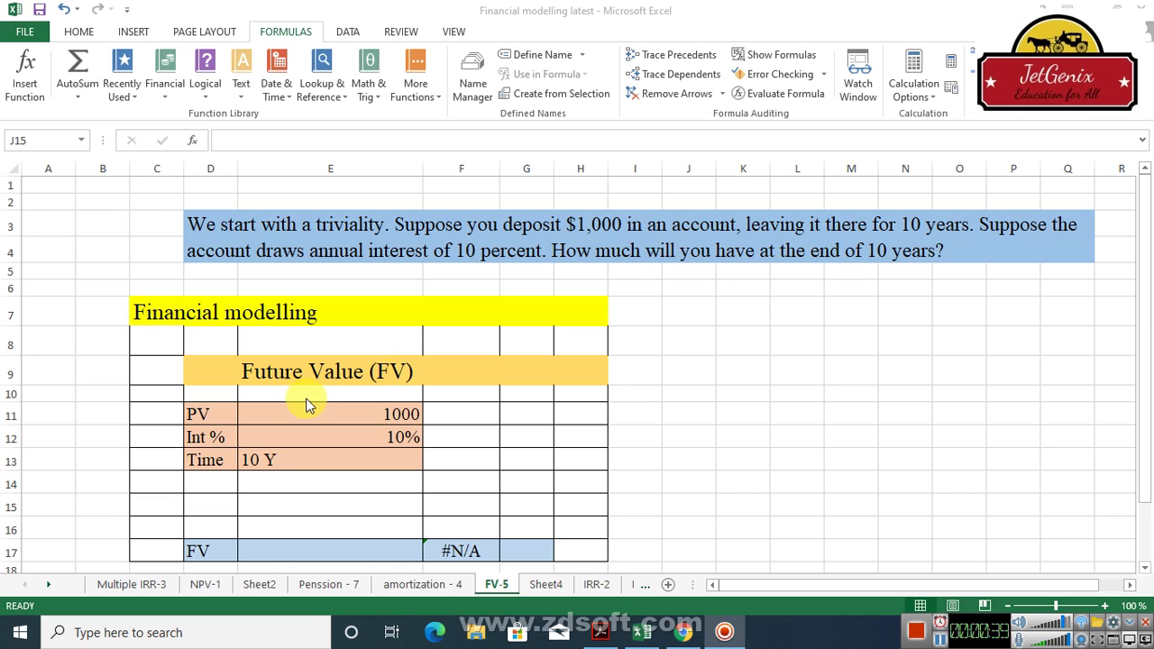
Right-align the 10 Y time value in E13 to match the PV and interest cells above.
{"action": "left_click", "coordinate": [400, 414]}
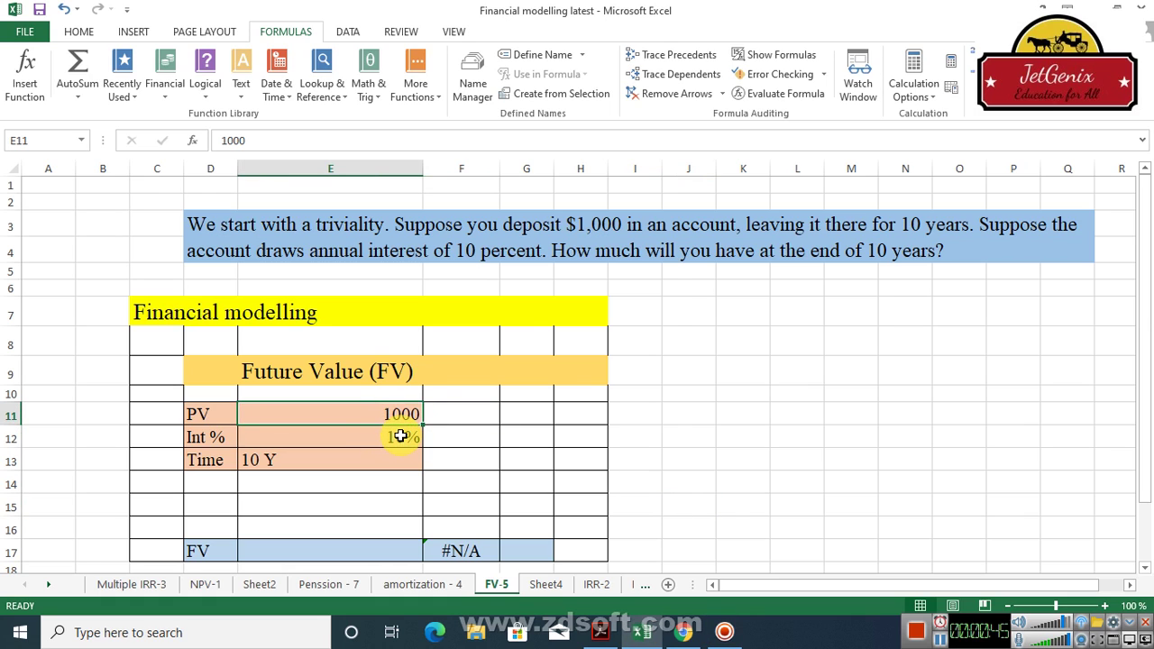
{"action": "left_click", "coordinate": [401, 437]}
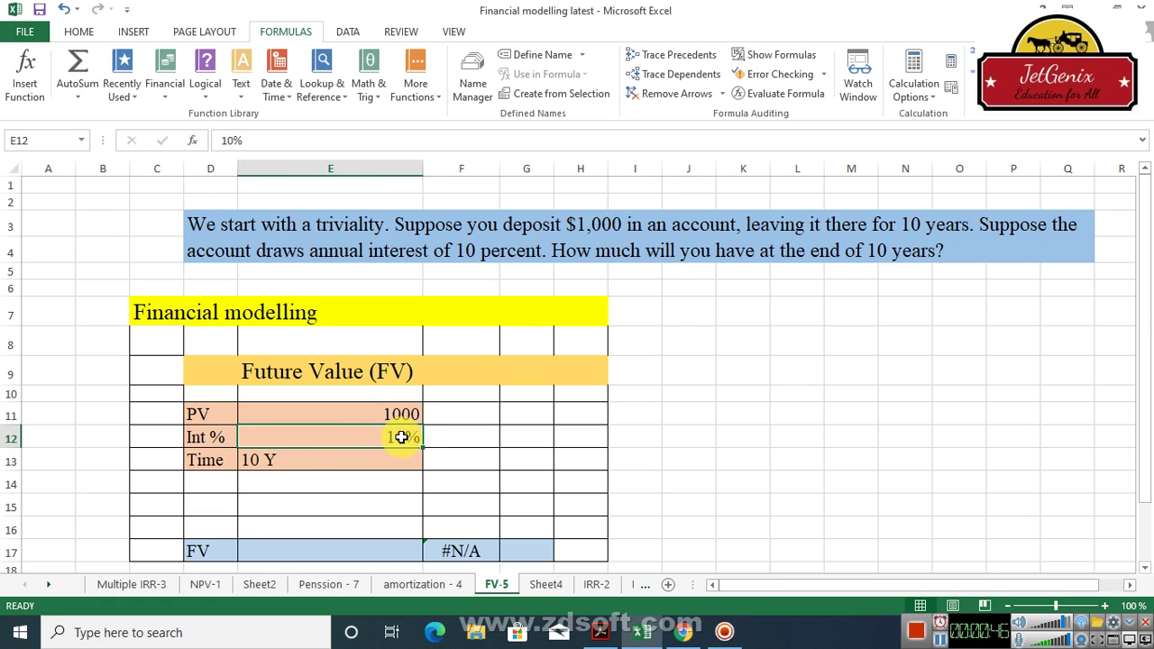
{"action": "left_click", "coordinate": [282, 462]}
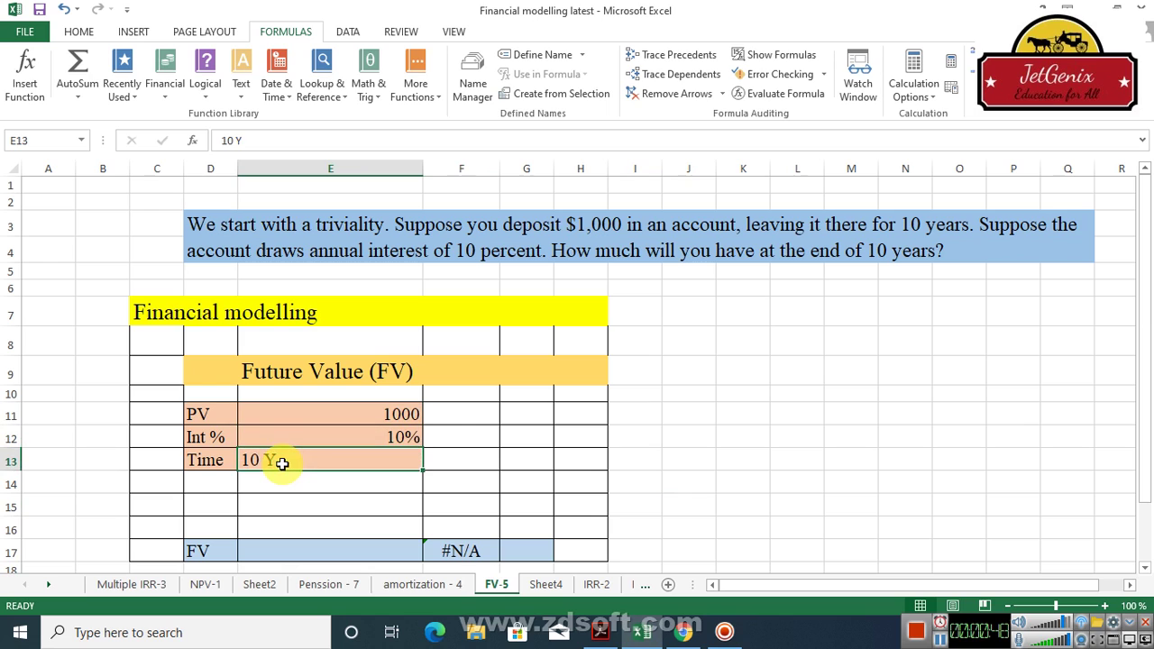
{"action": "left_click", "coordinate": [83, 33]}
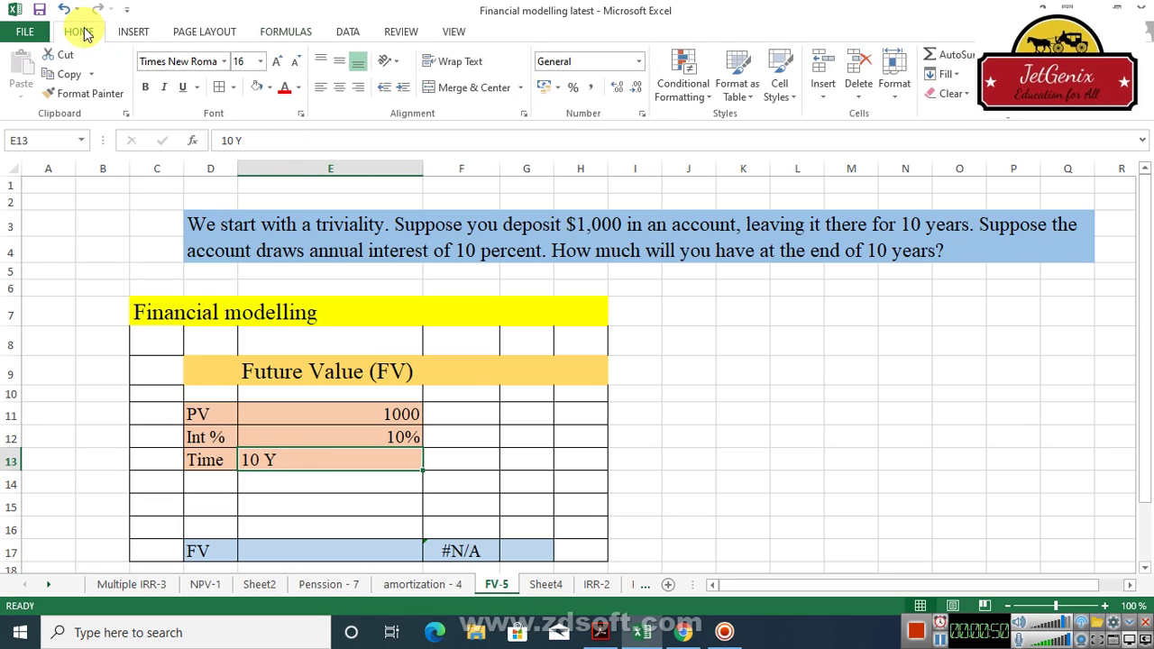
{"action": "left_click", "coordinate": [338, 88]}
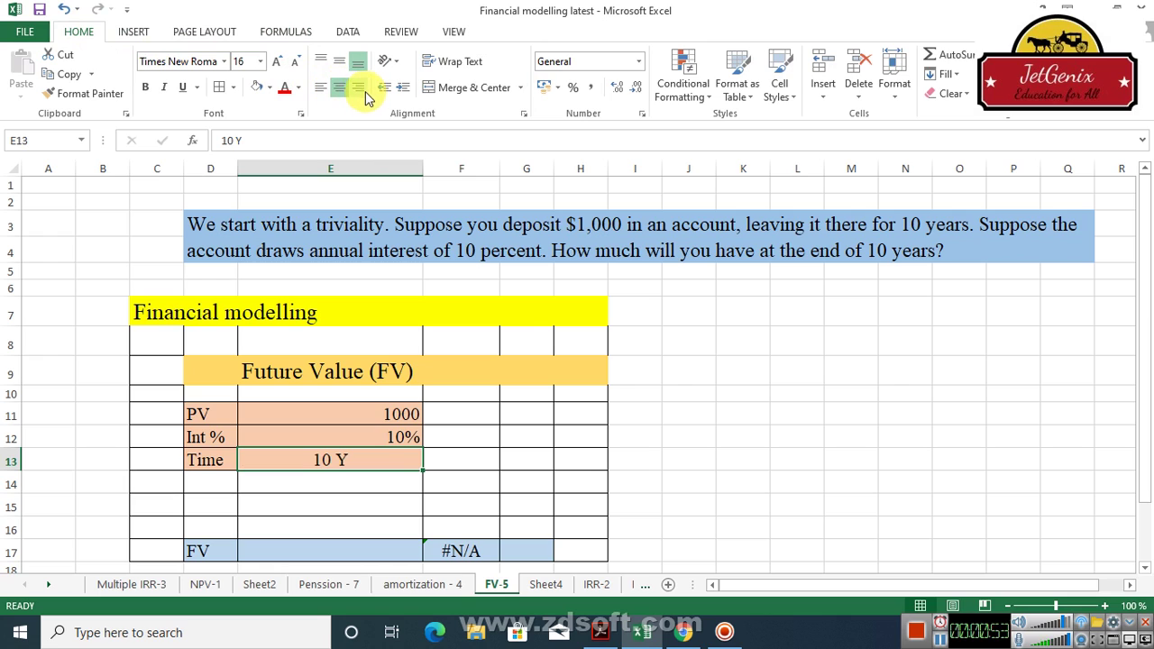
{"action": "left_click", "coordinate": [361, 90]}
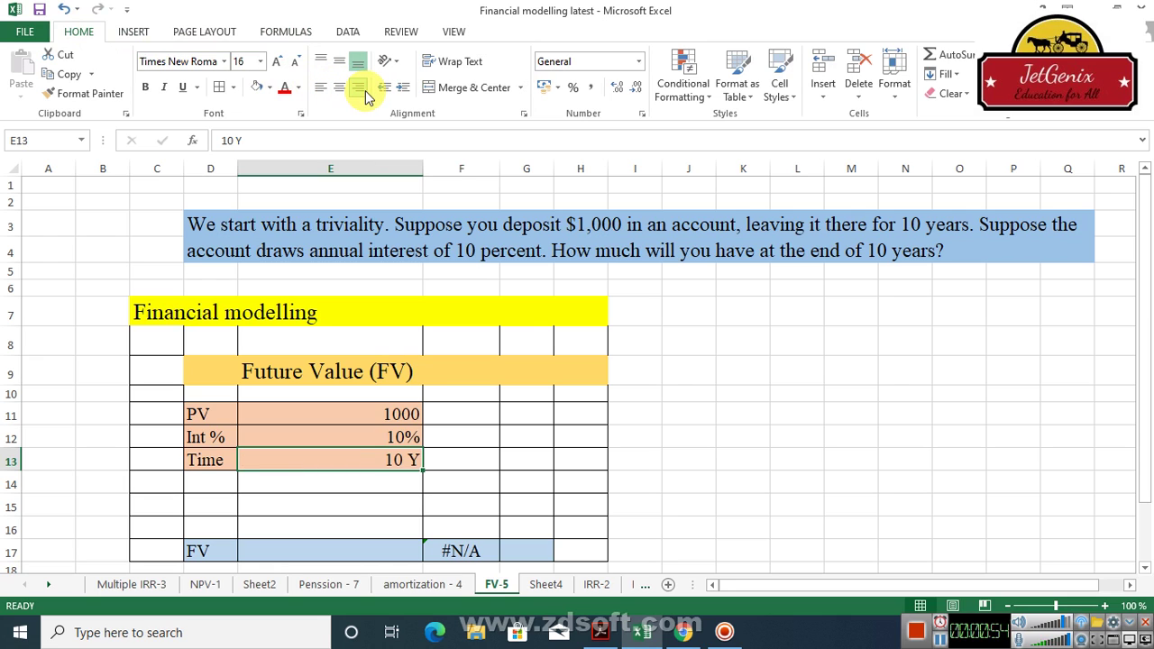
{"action": "left_click", "coordinate": [873, 372]}
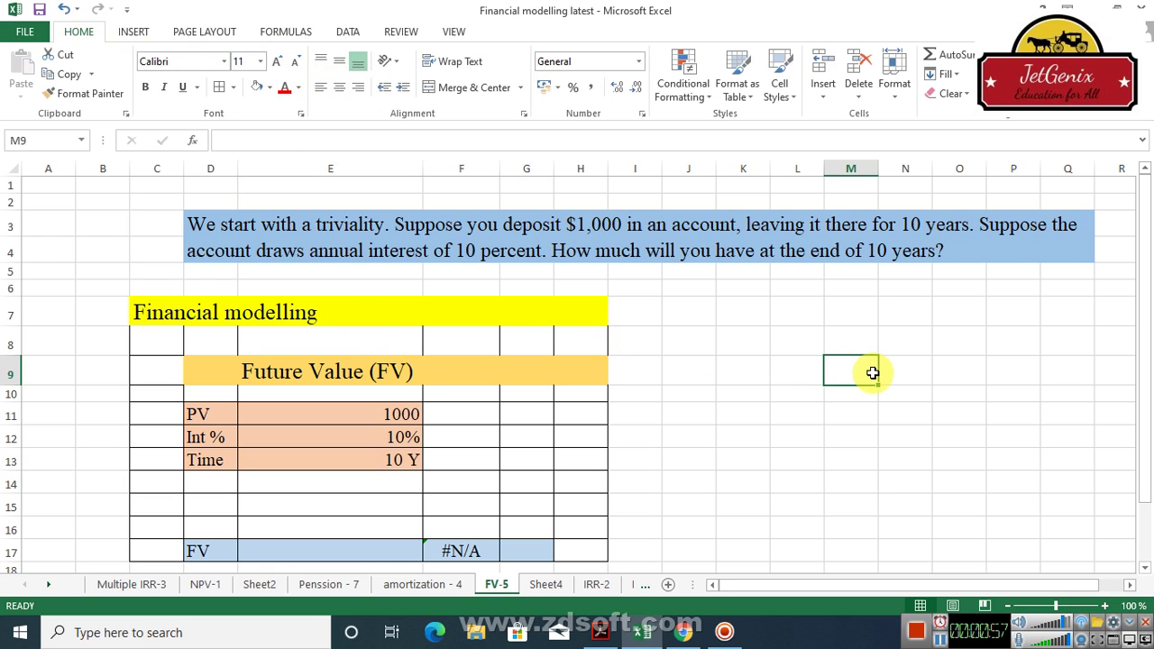
Enter =E11(1+E12)^10 in E17; it returns #REF! because the multiplication sign is missing.
{"action": "left_click", "coordinate": [320, 556]}
{"action": "type", "text": "="}
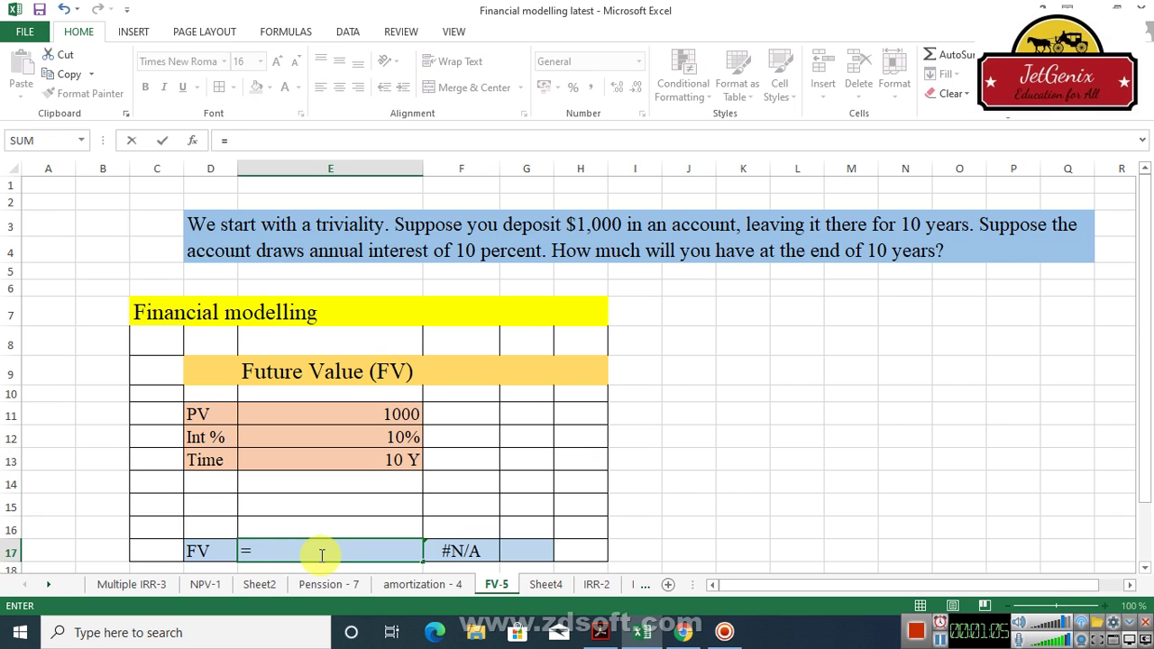
{"action": "left_click", "coordinate": [395, 414]}
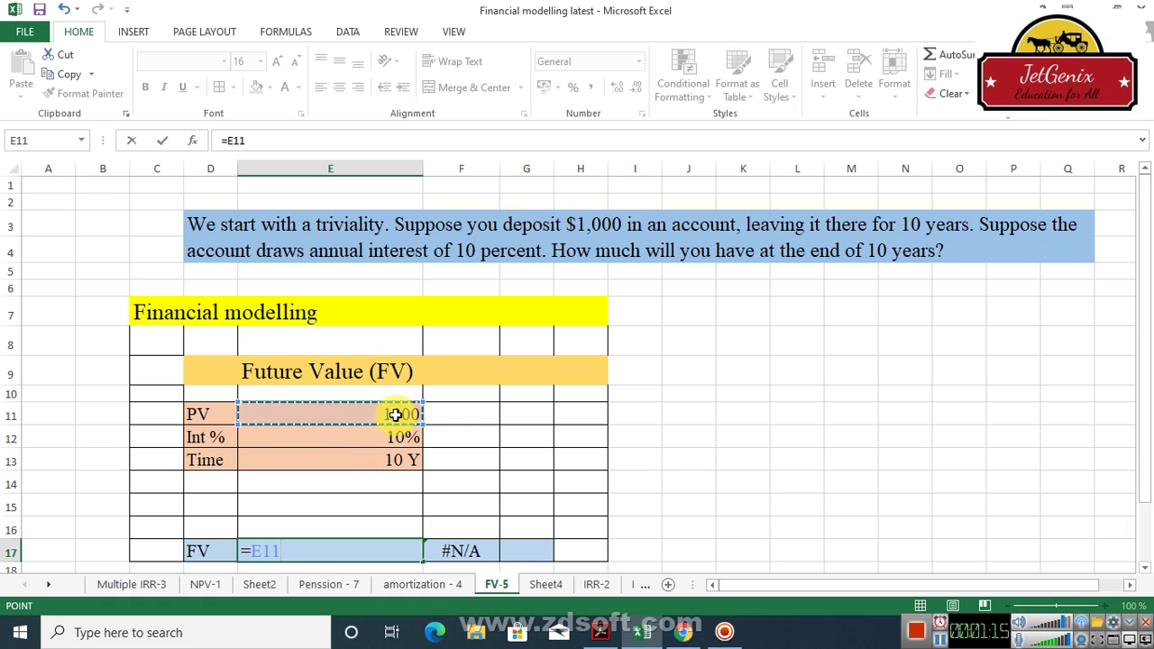
{"action": "type", "text": "("}
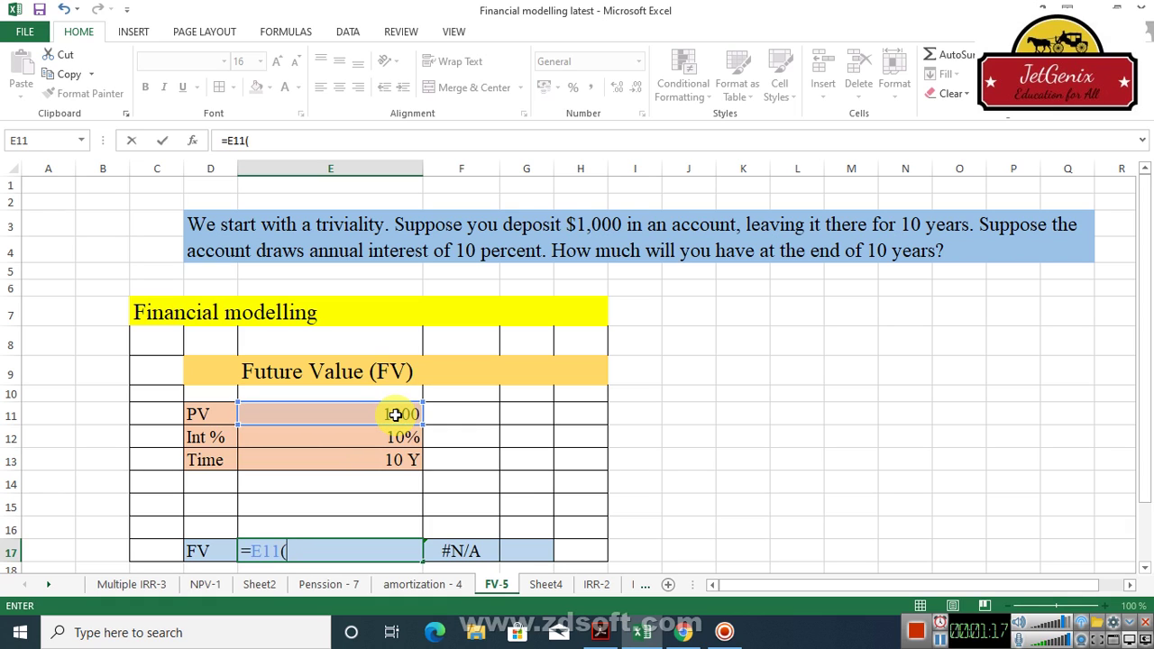
{"action": "type", "text": "1"}
{"action": "type", "text": "+"}
{"action": "left_click", "coordinate": [396, 436]}
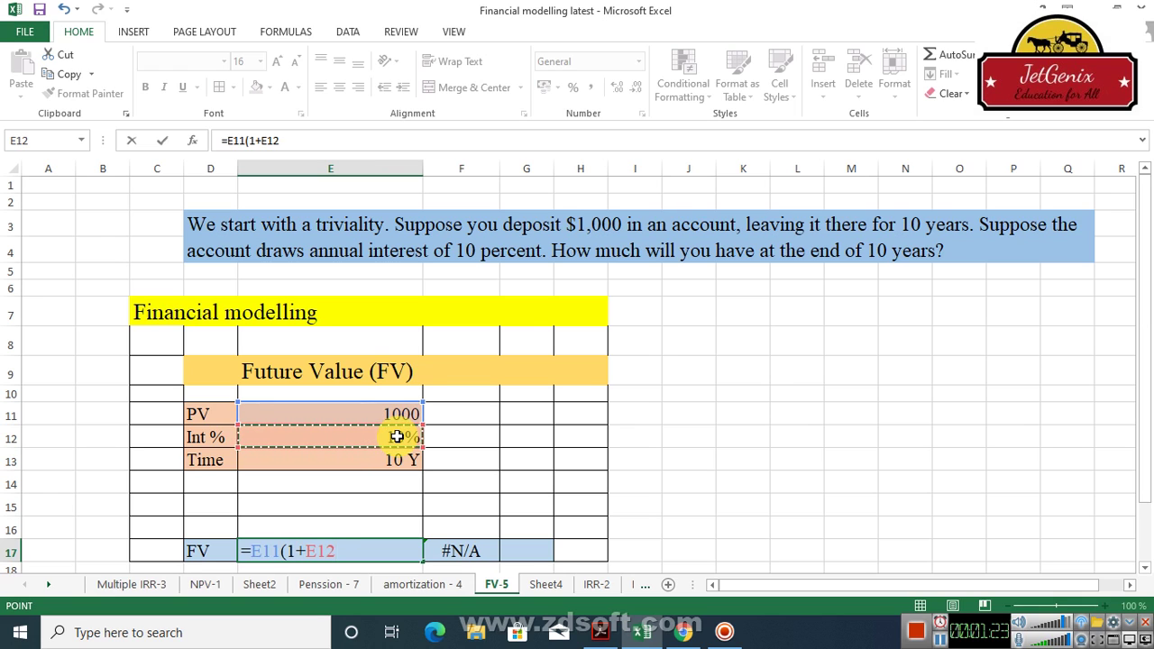
{"action": "type", "text": ")"}
{"action": "type", "text": "^"}
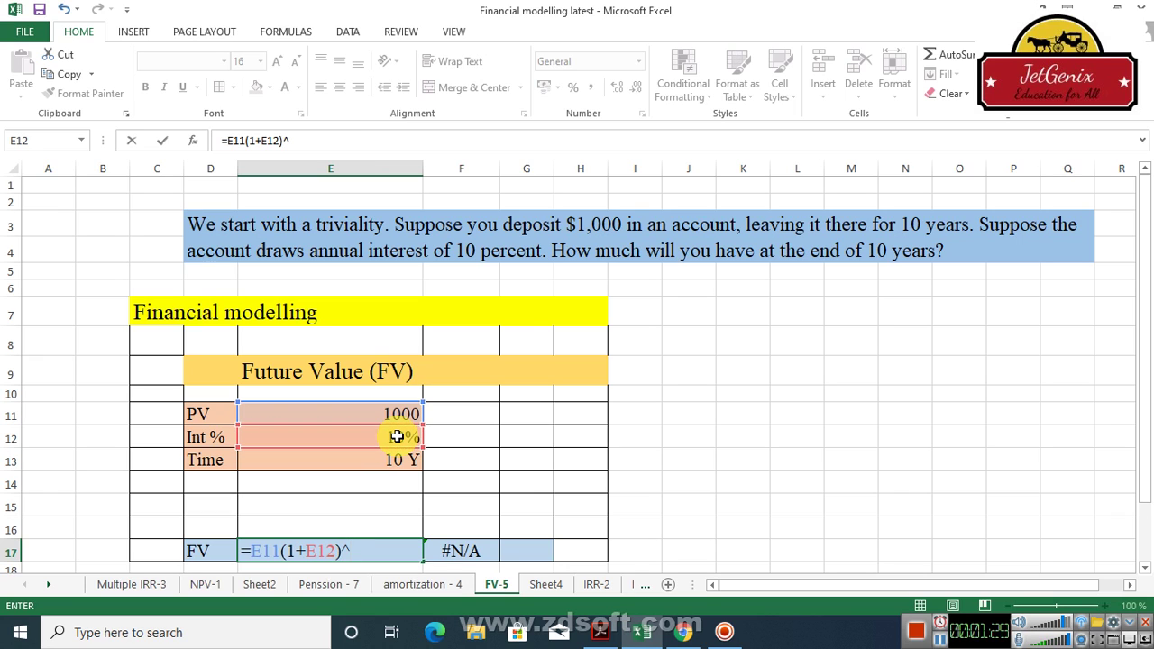
{"action": "type", "text": "10"}
{"action": "key", "text": "Return"}
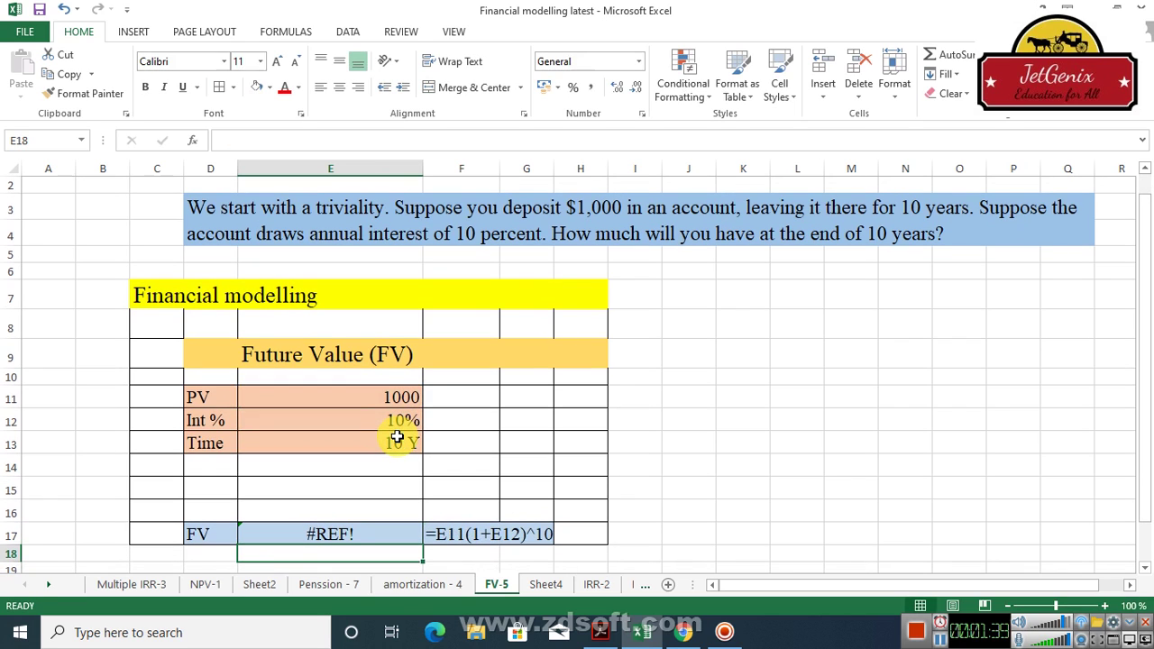
Select the #REF! cell E17 and begin a new formula with an equals sign.
{"action": "left_click", "coordinate": [343, 533]}
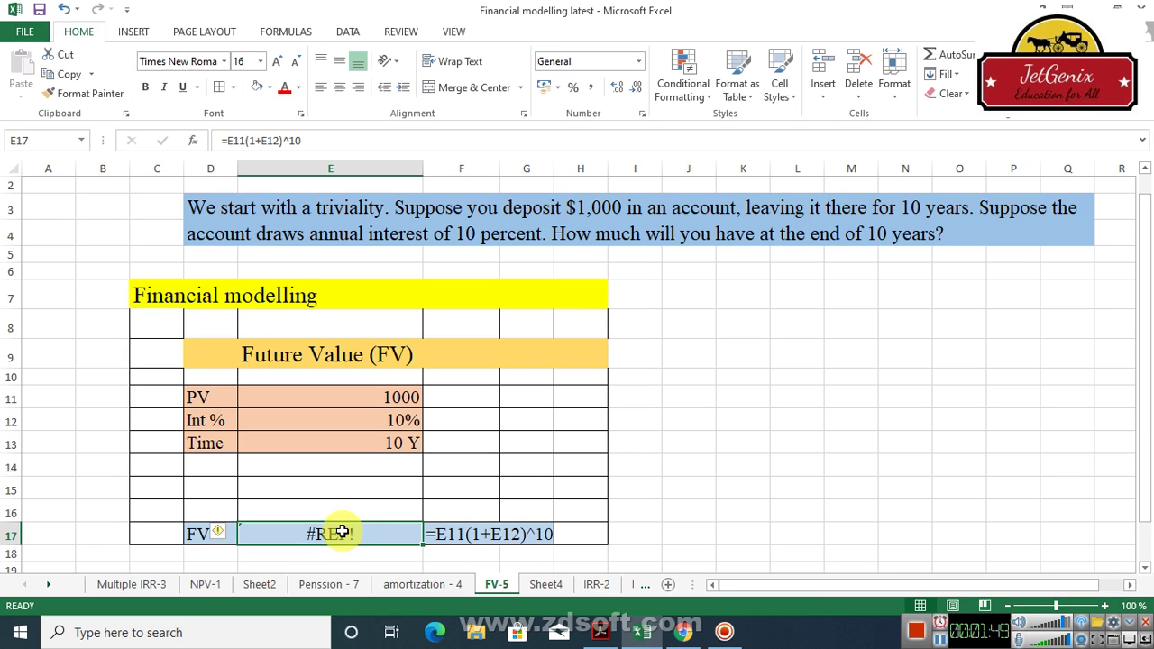
{"action": "type", "text": "="}
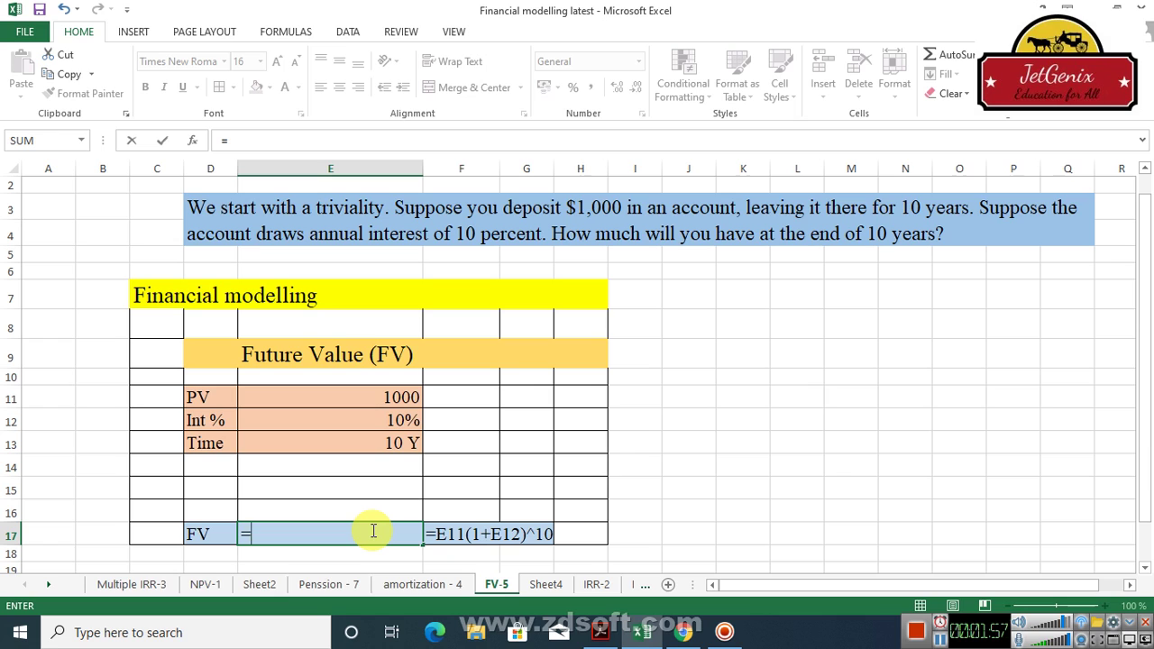
Build the corrected formula =E11*(1+E12)^10 in E17, referencing E11 and E12.
{"action": "left_click", "coordinate": [402, 397]}
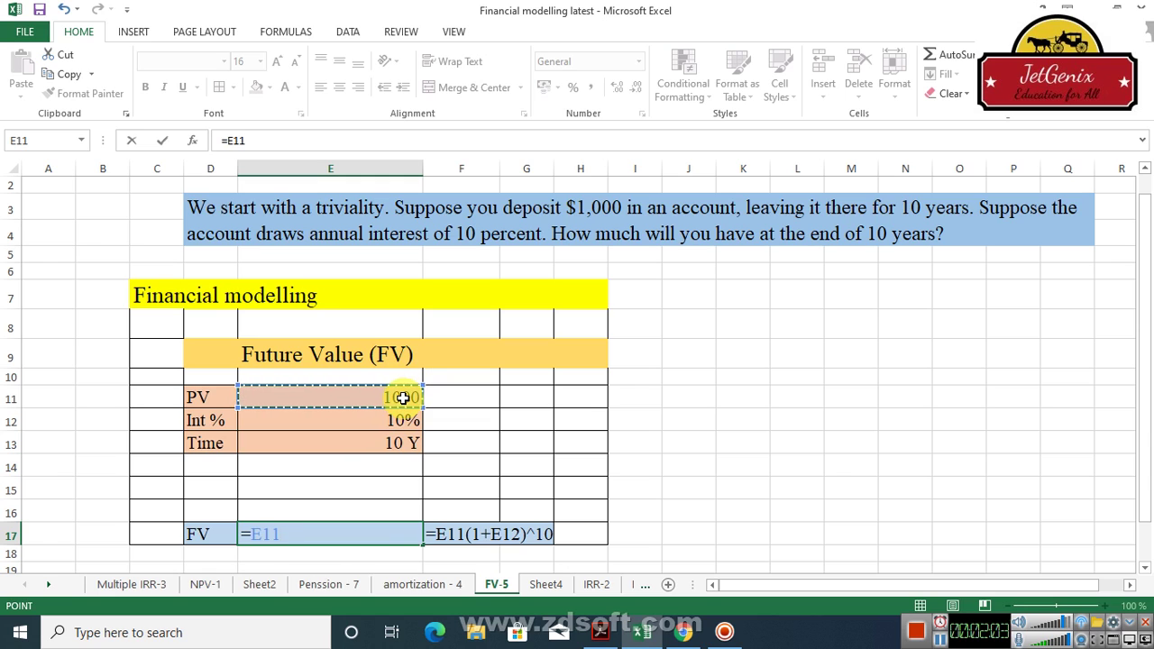
{"action": "type", "text": "*"}
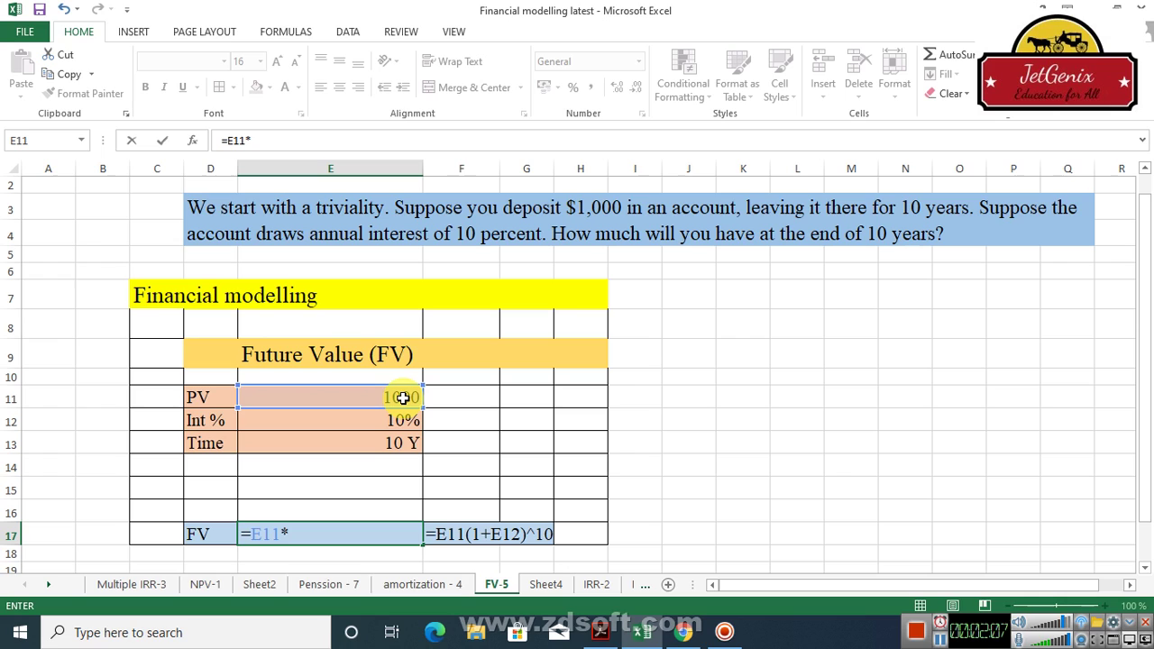
{"action": "type", "text": "("}
{"action": "type", "text": "1+"}
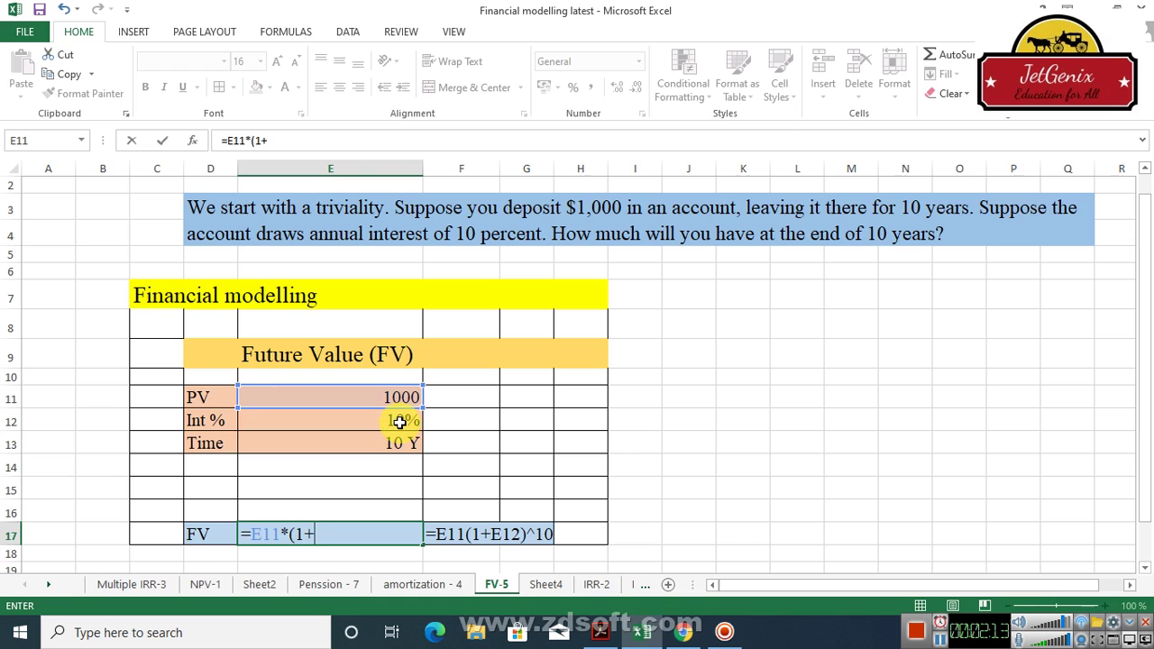
{"action": "left_click", "coordinate": [400, 421]}
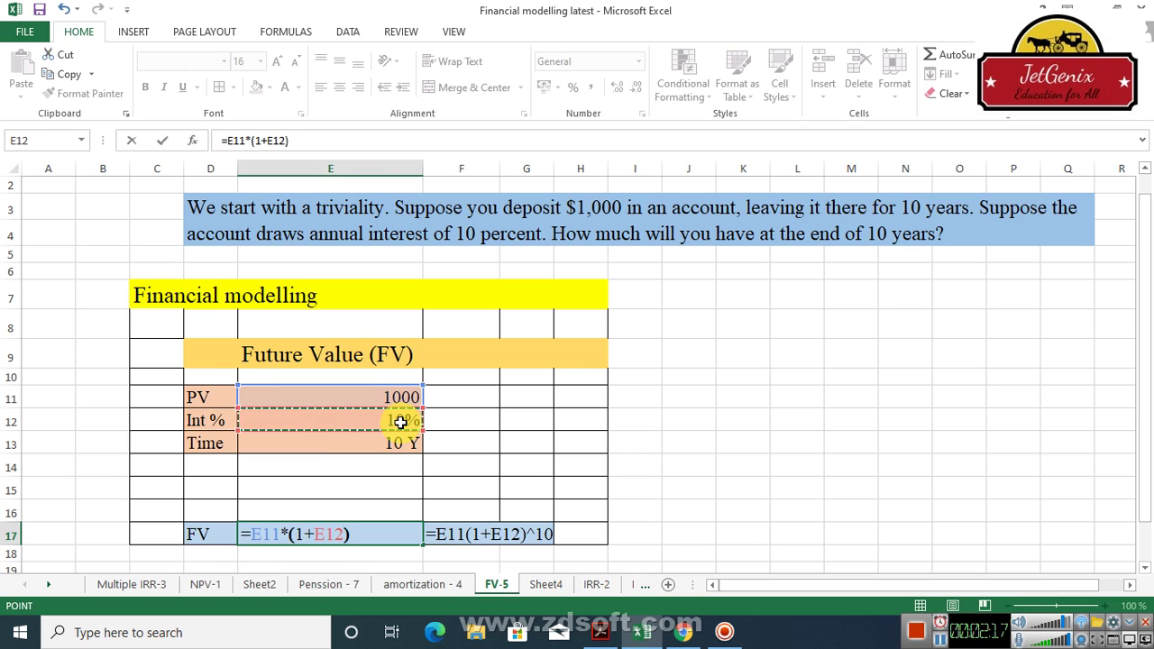
{"action": "type", "text": ")^1"}
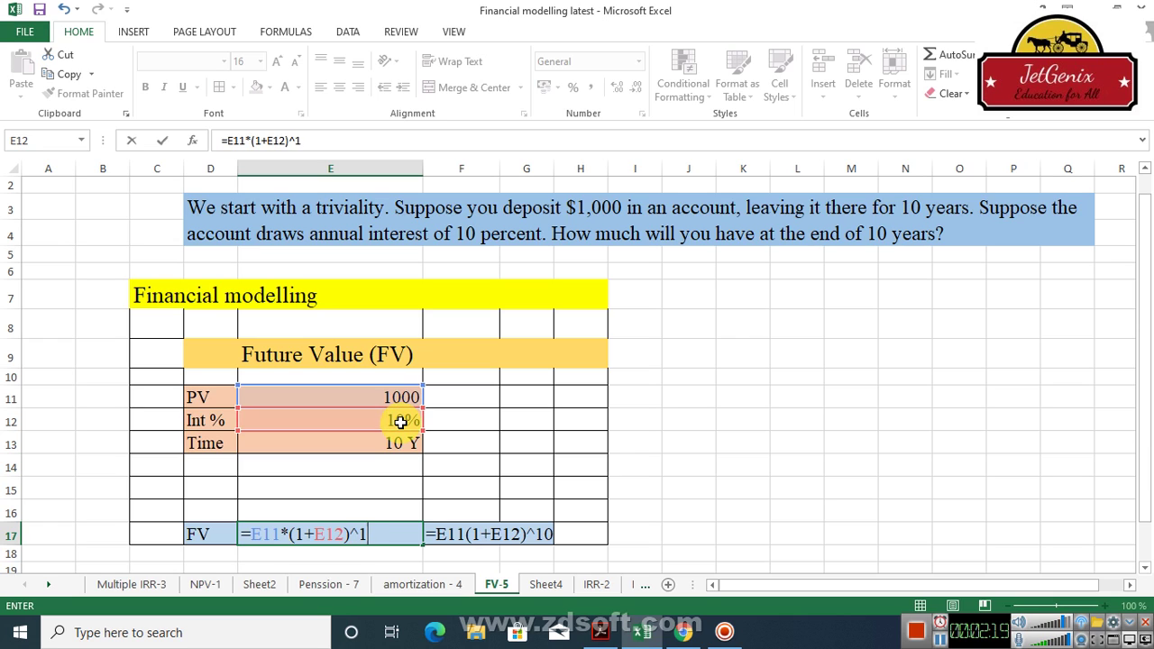
{"action": "type", "text": "0"}
Commit the corrected formula so E17 shows the future value 2593.74246.
{"action": "key", "text": "Return"}
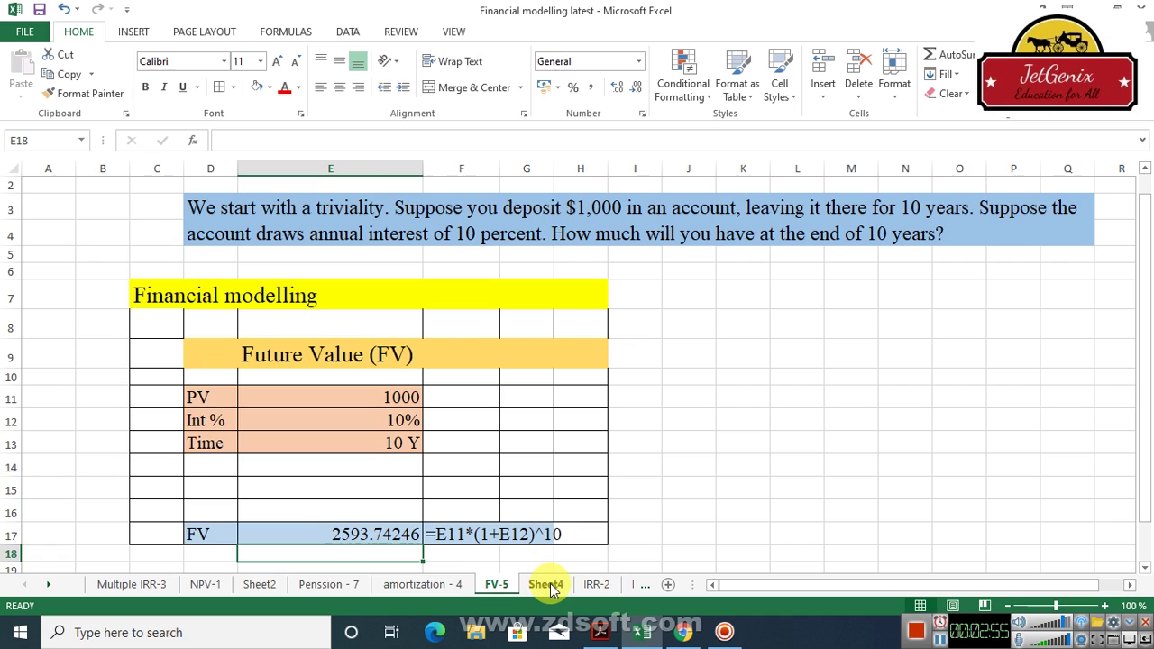
Switch to Sheet4, which displays the 'subscribe my channel for more videos' banner.
{"action": "left_click", "coordinate": [546, 585]}
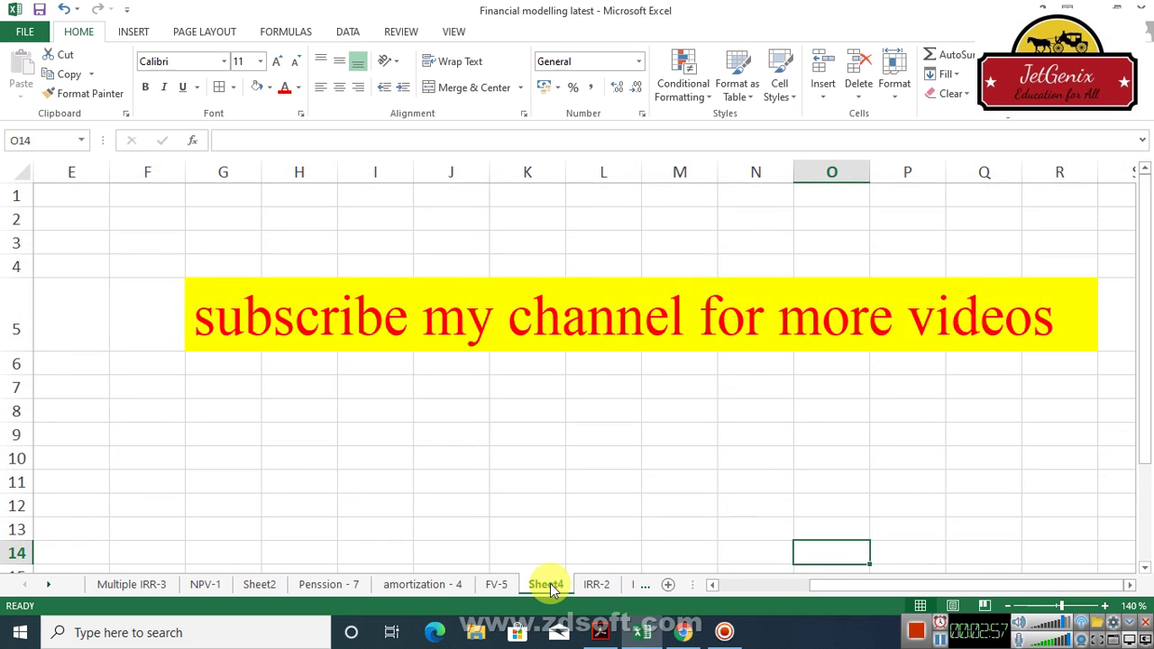